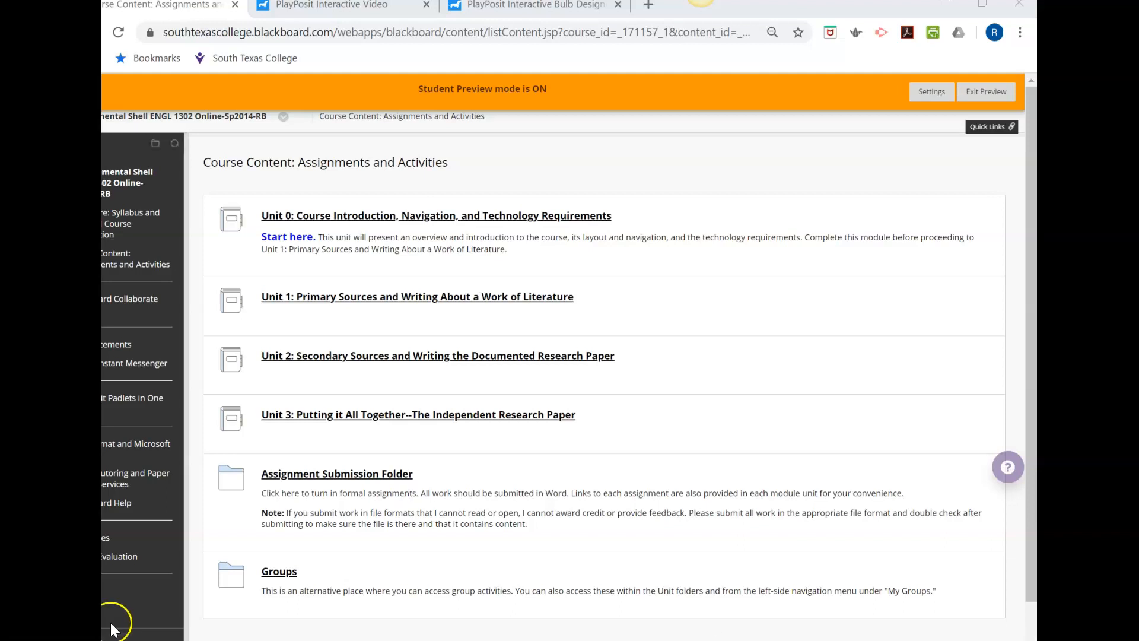
Open the Learner Made Bulb quiz assignment on primary vs. secondary sources from the Assignment Submission Folder and create a bulb.
{"action": "left_click", "coordinate": [307, 475]}
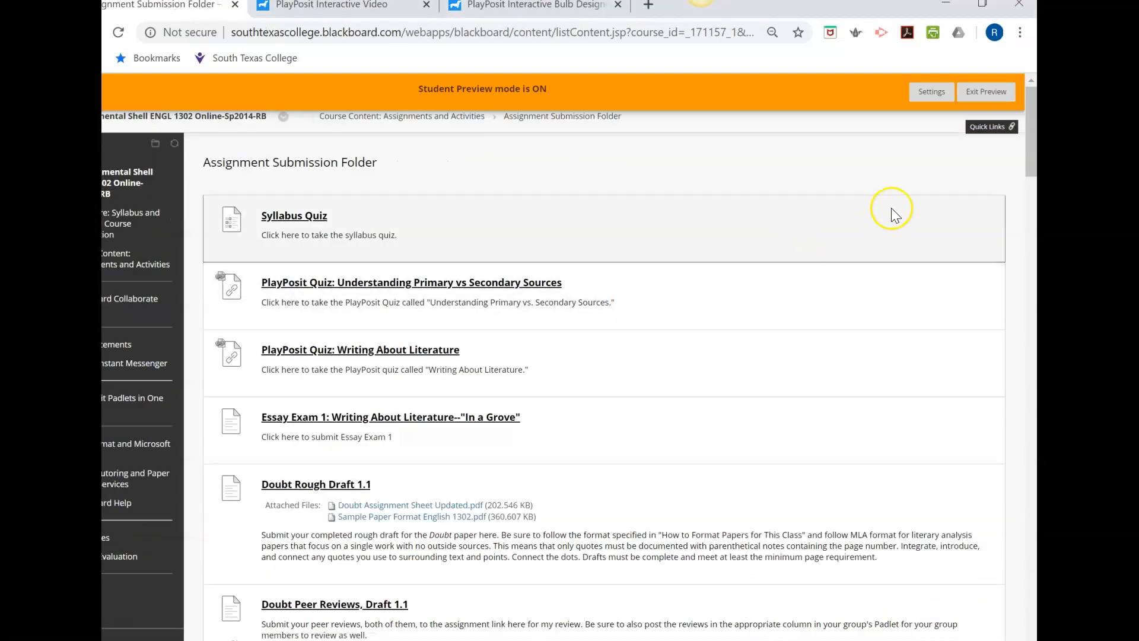
{"action": "left_click_drag", "start_coordinate": [1030, 124], "coordinate": [1023, 622]}
{"action": "scroll", "coordinate": [727, 510], "scroll_direction": "up", "scroll_amount": 3}
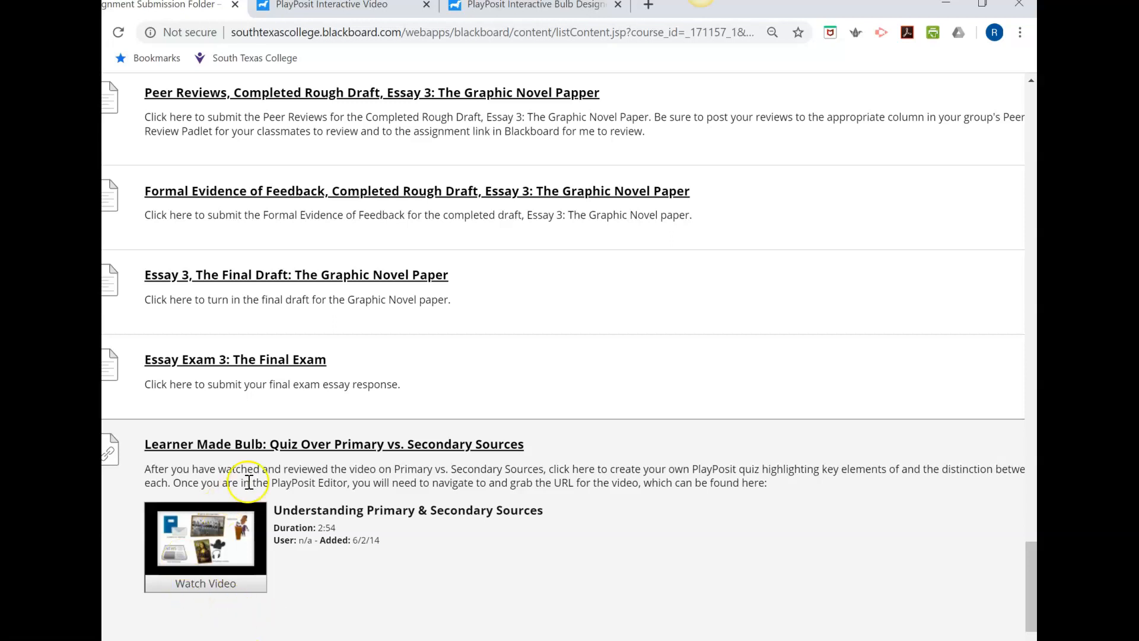
{"action": "left_click", "coordinate": [273, 446]}
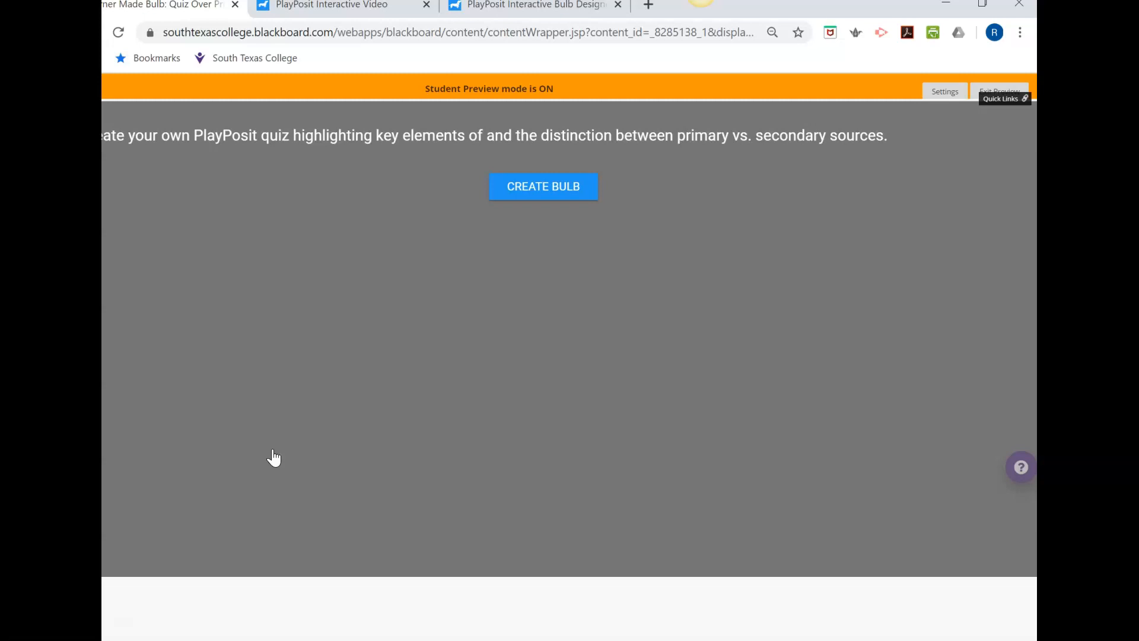
{"action": "left_click", "coordinate": [548, 193]}
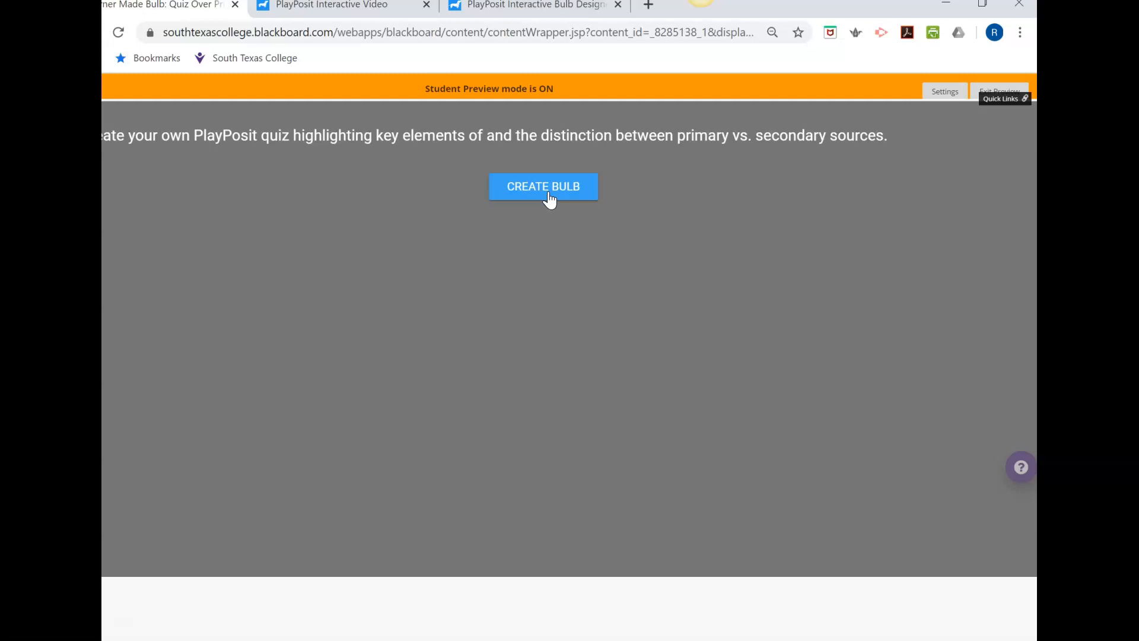
{"action": "left_click", "coordinate": [549, 193]}
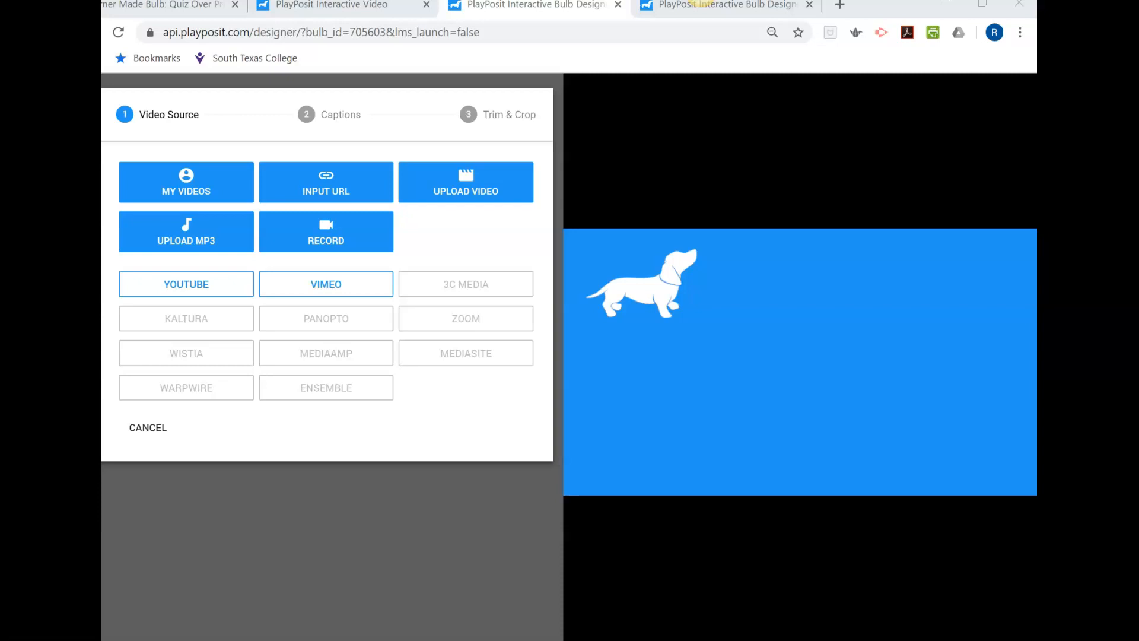
Choose YouTube as the video source and search it for "primary vs secondary sources".
{"action": "left_click", "coordinate": [195, 286]}
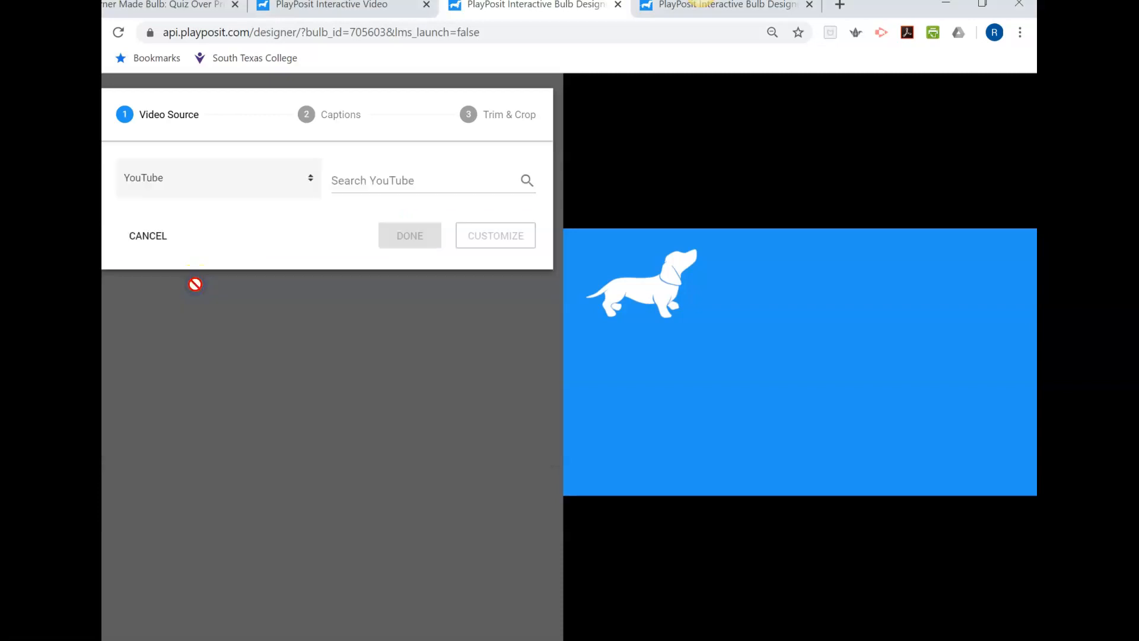
{"action": "left_click", "coordinate": [371, 179]}
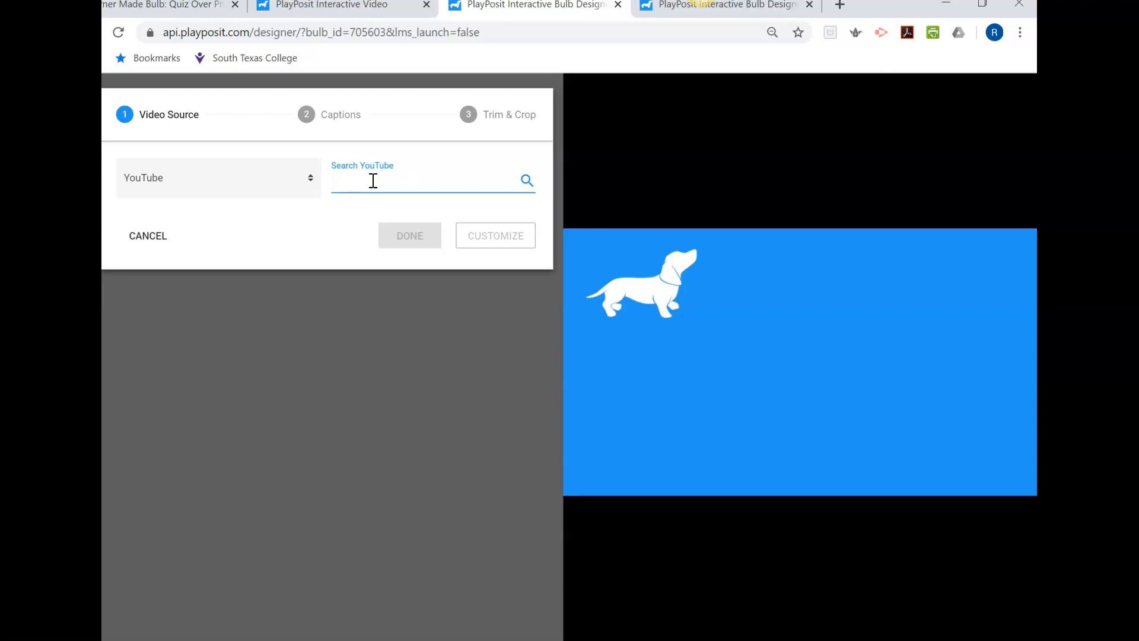
{"action": "type", "text": "primary vs secondary sources"}
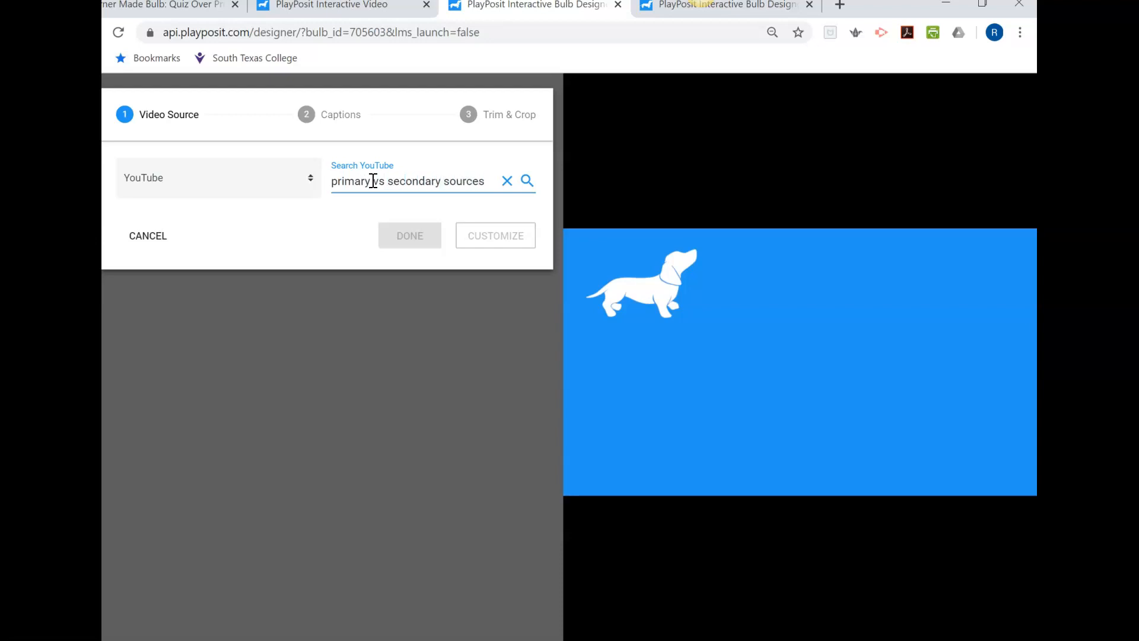
{"action": "key", "text": "Return"}
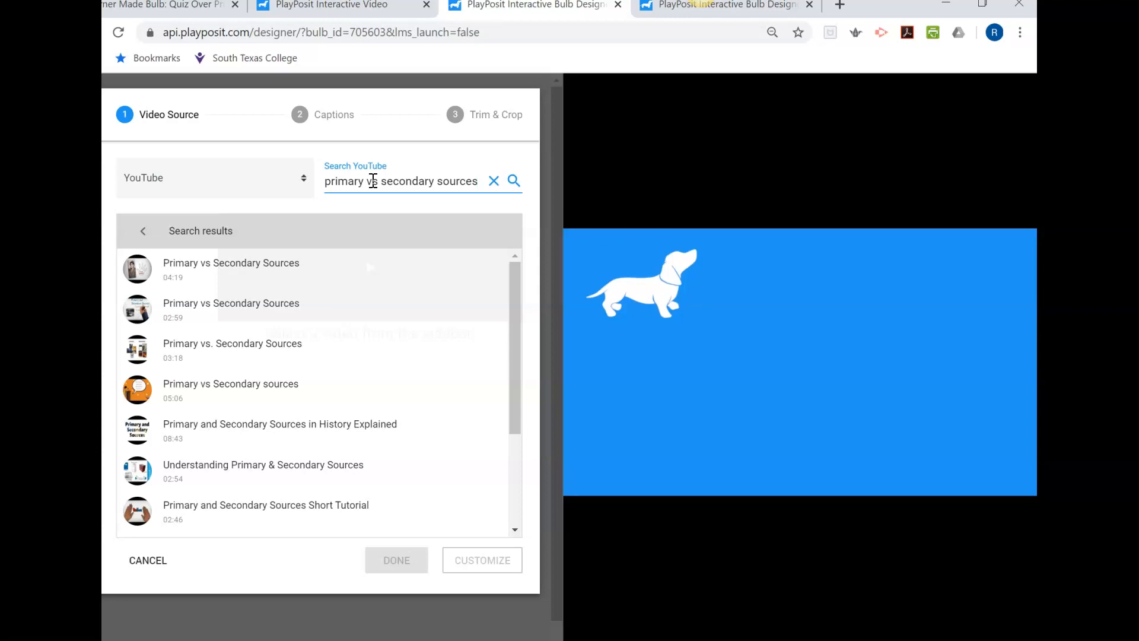
Add the 02:54 video "Understanding Primary & Secondary Sources" from the search results as the bulb's video segment.
{"action": "key", "text": "ctrl+plus"}
{"action": "key", "text": "ctrl+plus"}
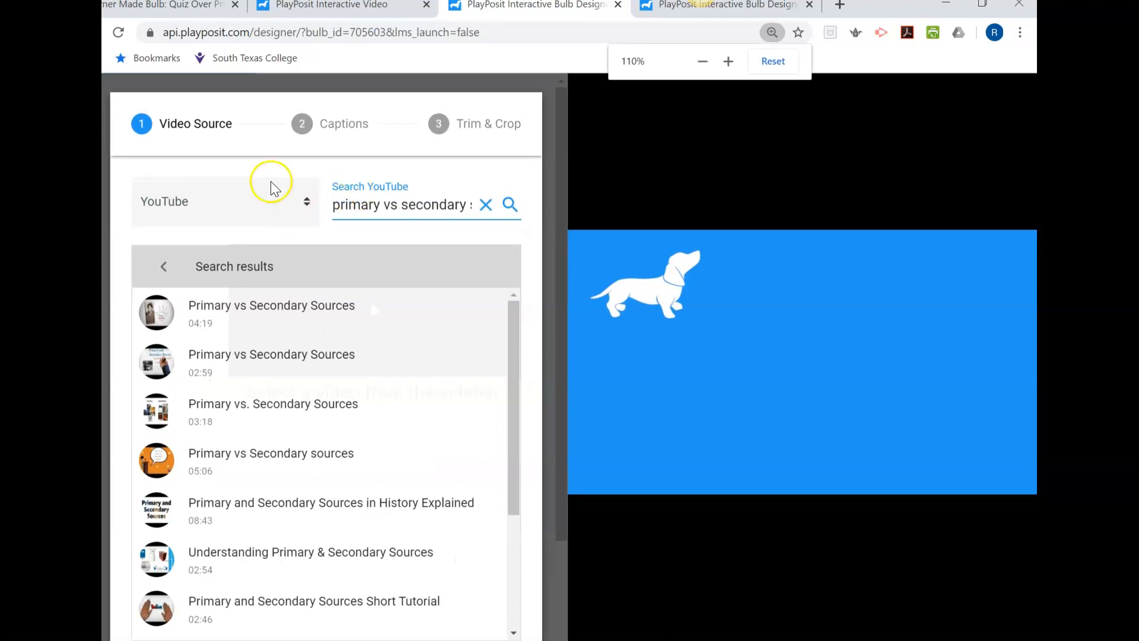
{"action": "left_click", "coordinate": [512, 329]}
{"action": "left_click_drag", "start_coordinate": [512, 329], "coordinate": [524, 439]}
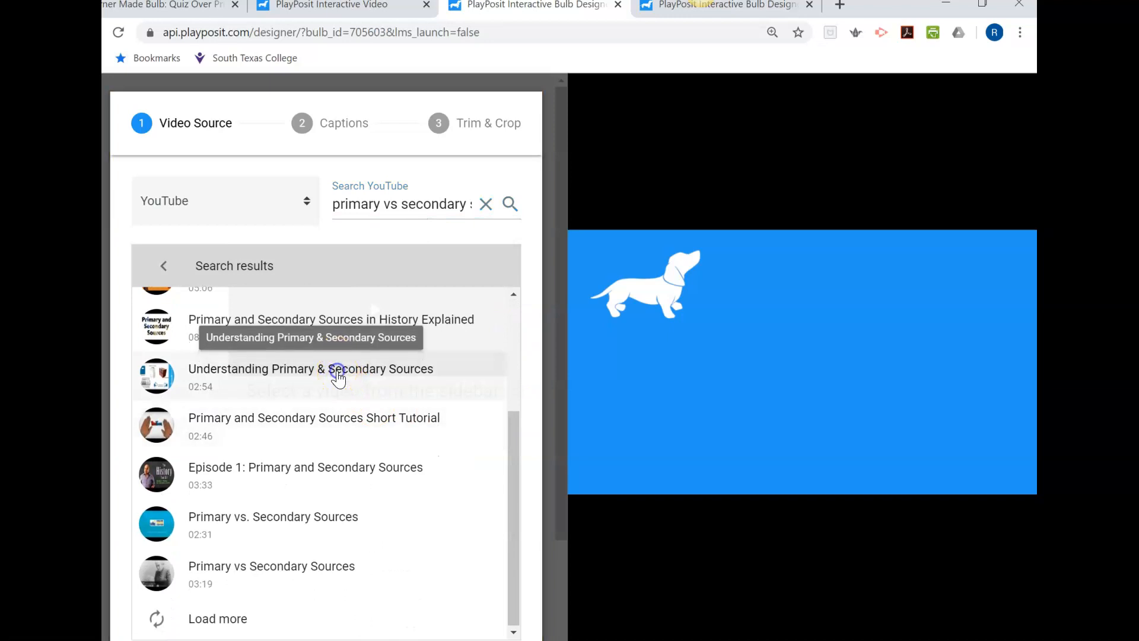
{"action": "left_click", "coordinate": [337, 372]}
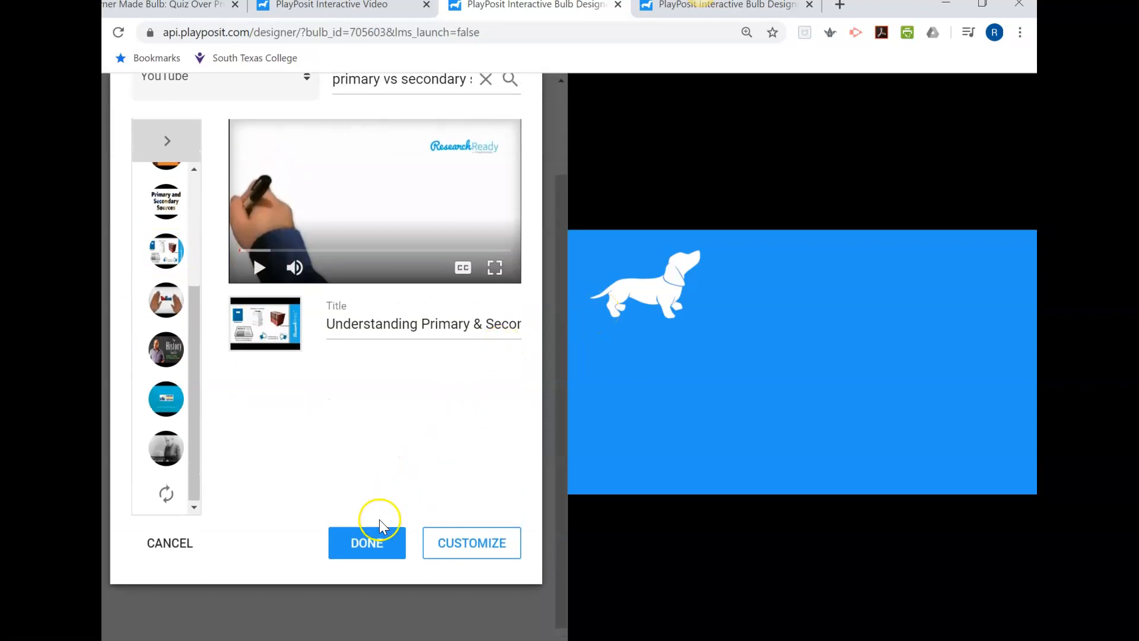
{"action": "left_click", "coordinate": [376, 545]}
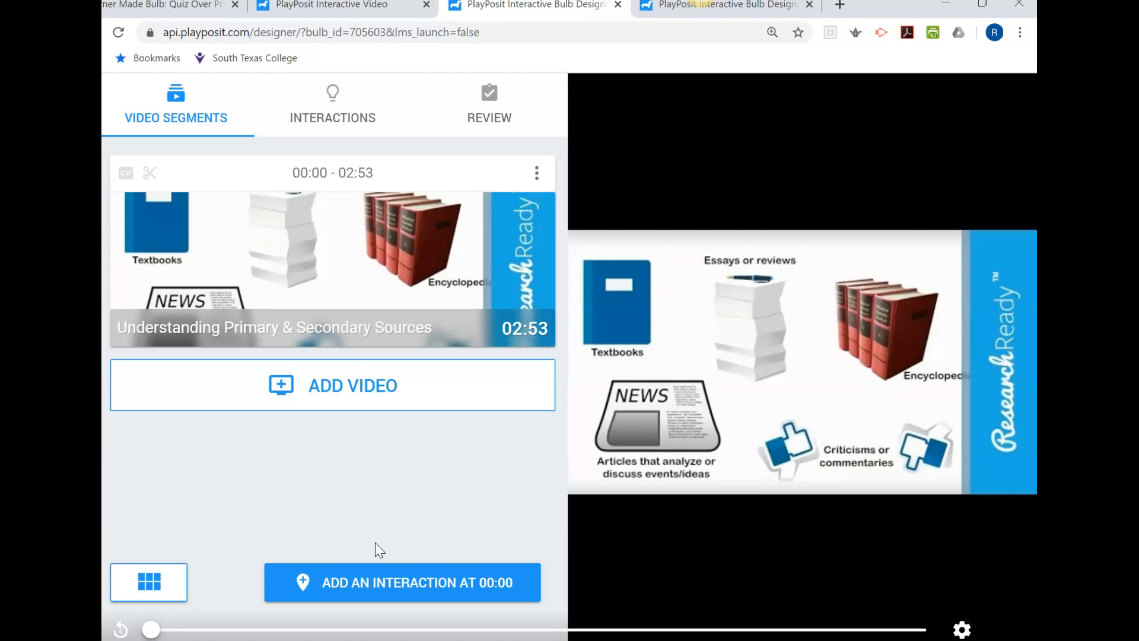
Play the video segment to 00:36 and start adding an interaction at that time.
{"action": "left_click", "coordinate": [382, 580]}
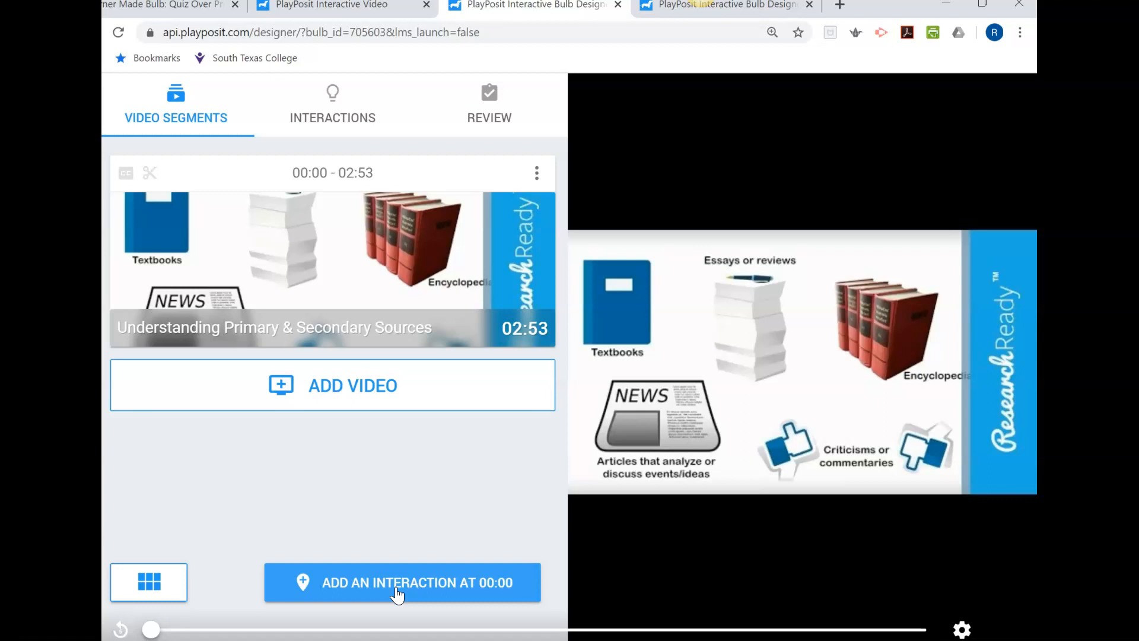
{"action": "left_click", "coordinate": [151, 581]}
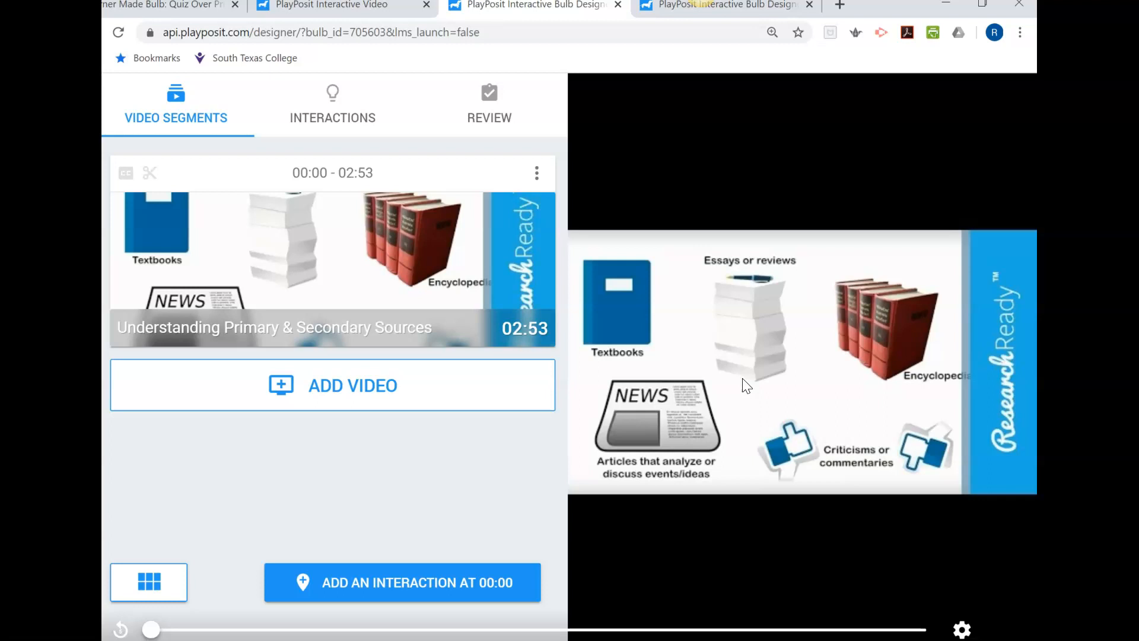
{"action": "left_click", "coordinate": [724, 400]}
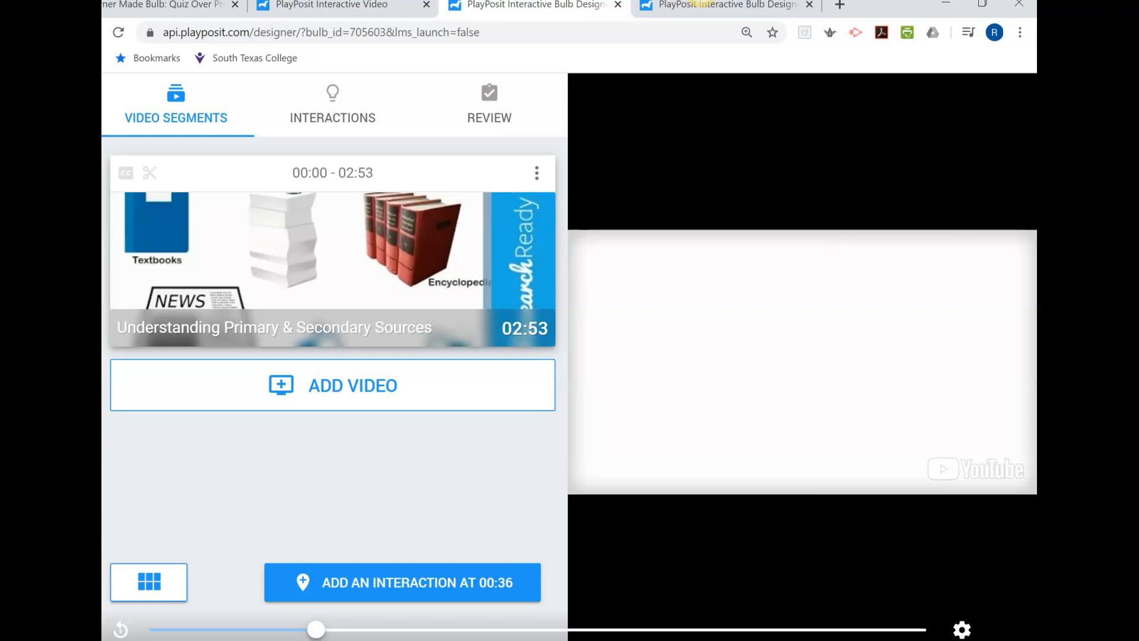
{"action": "left_click", "coordinate": [446, 584]}
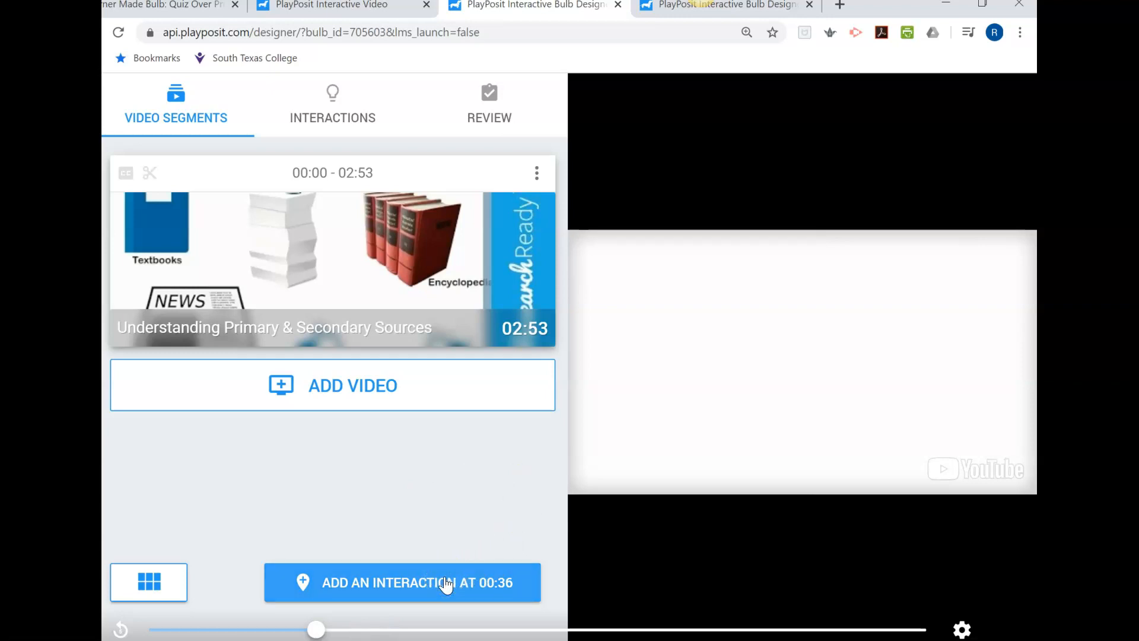
{"action": "left_click", "coordinate": [446, 585]}
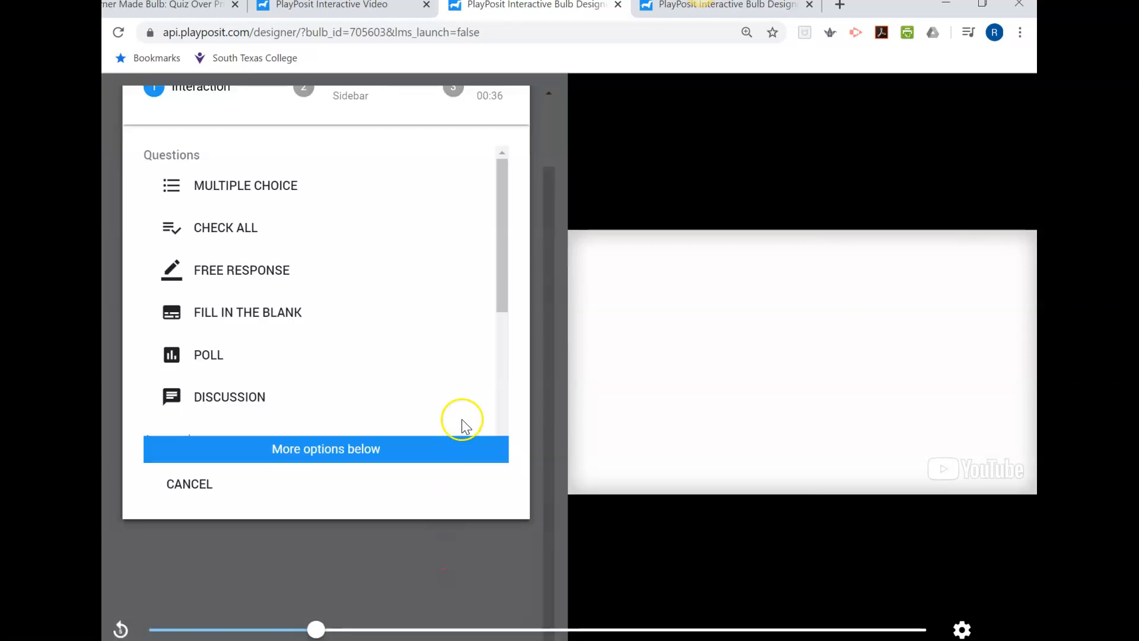
Examine the available interaction types for the 00:36 interaction, covering questions, annotations and templates.
{"action": "left_click", "coordinate": [504, 245]}
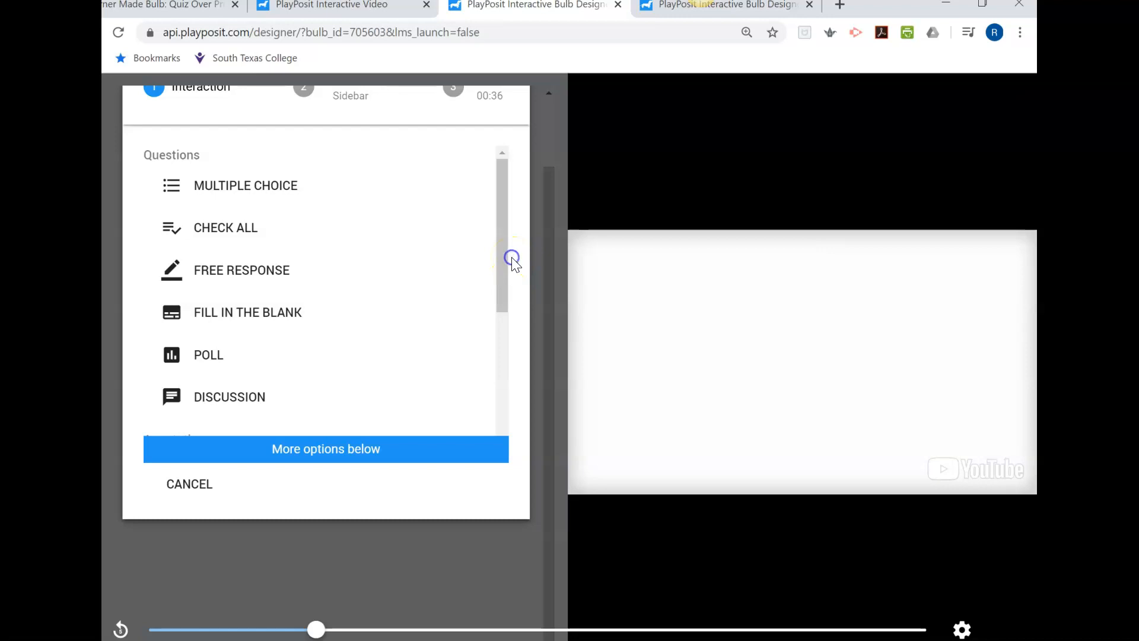
{"action": "key", "text": "ctrl+minus"}
{"action": "key", "text": "ctrl+minus"}
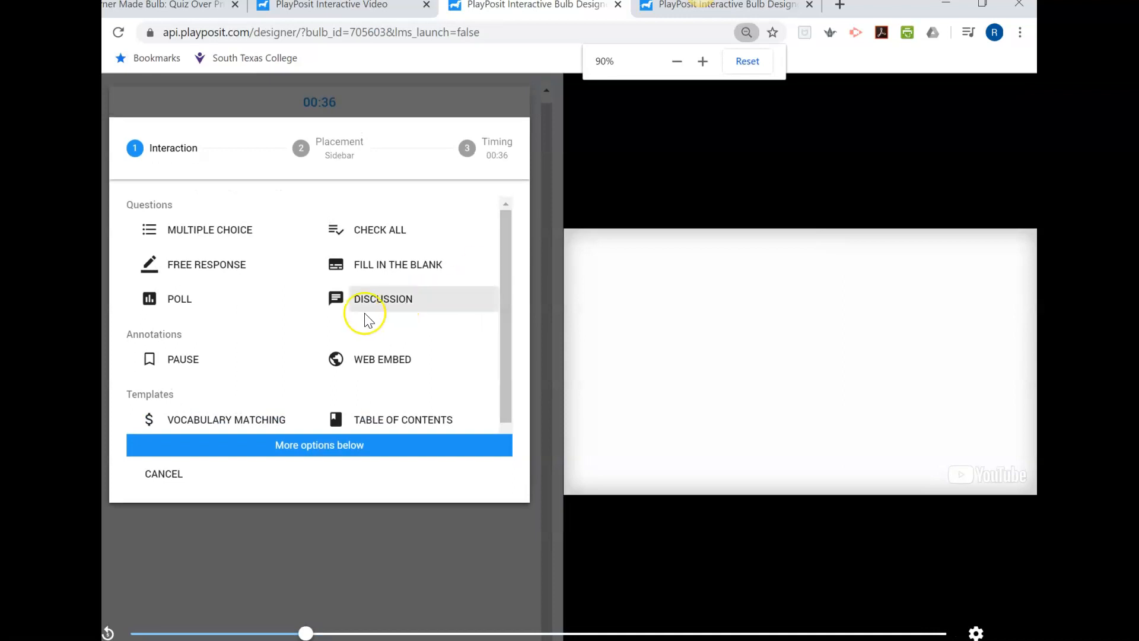
{"action": "left_click", "coordinate": [248, 268]}
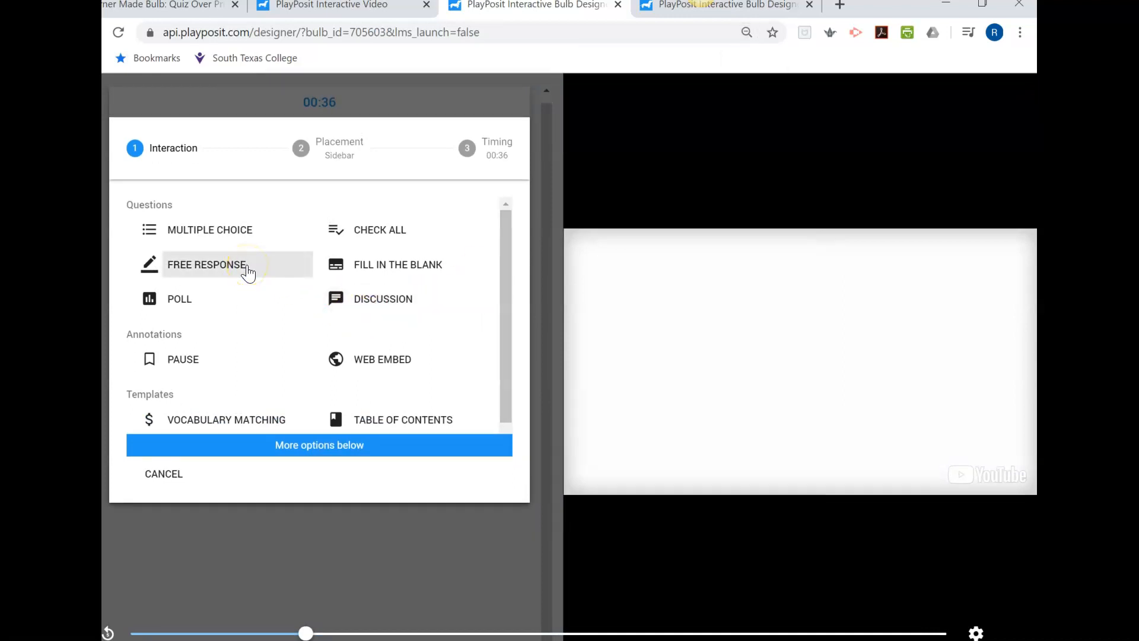
{"action": "left_click", "coordinate": [234, 299]}
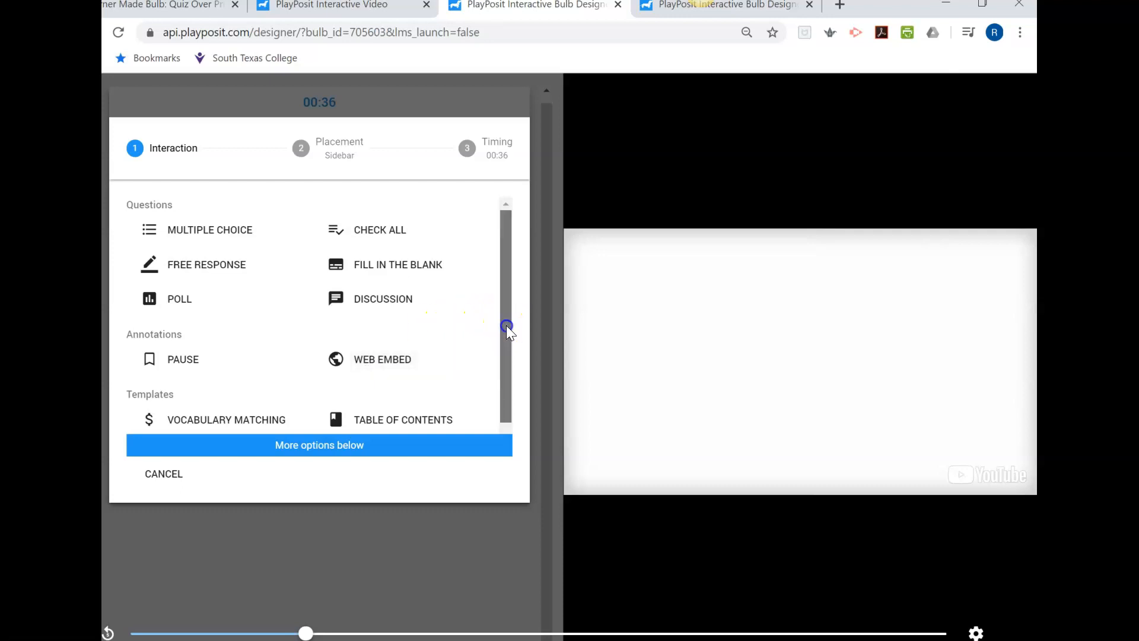
{"action": "left_click_drag", "start_coordinate": [507, 325], "coordinate": [510, 354]}
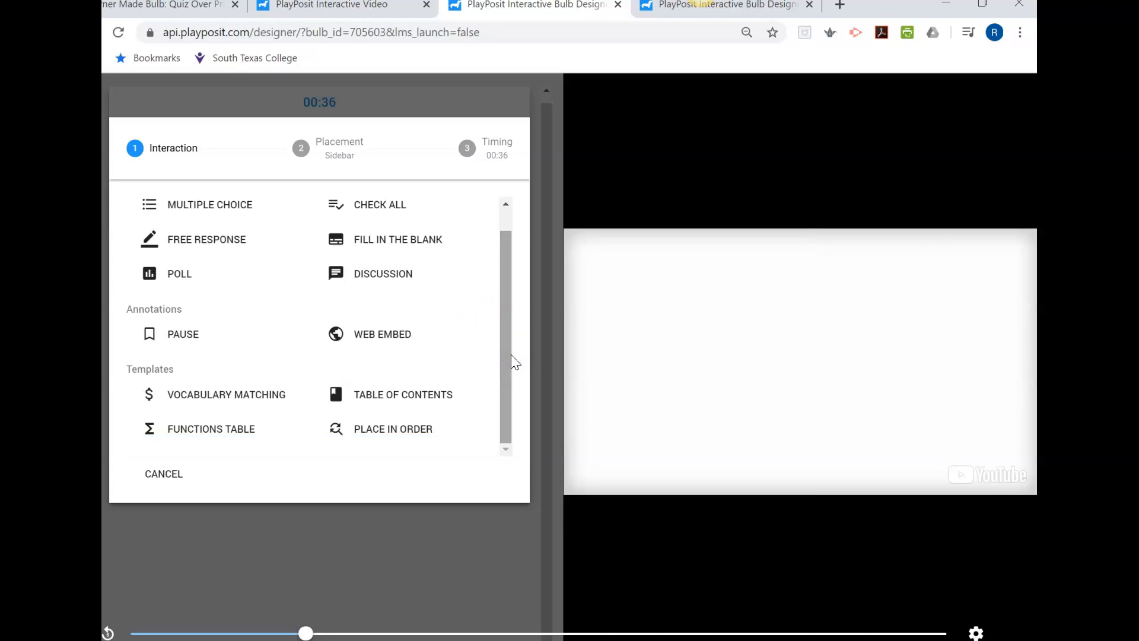
{"action": "left_click", "coordinate": [262, 398]}
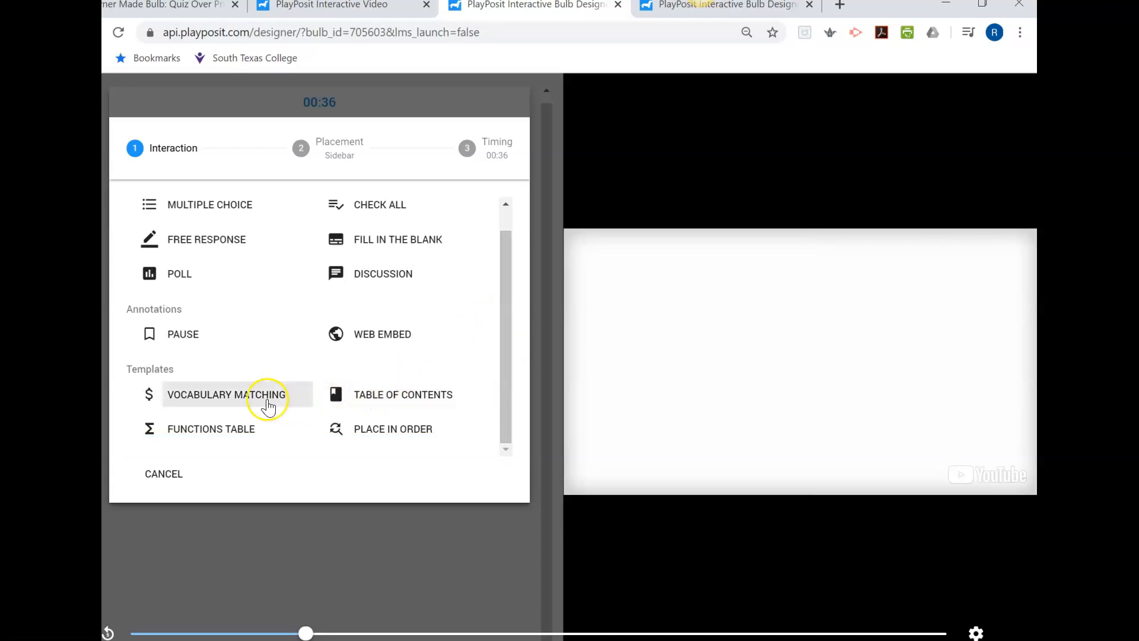
{"action": "left_click", "coordinate": [382, 393]}
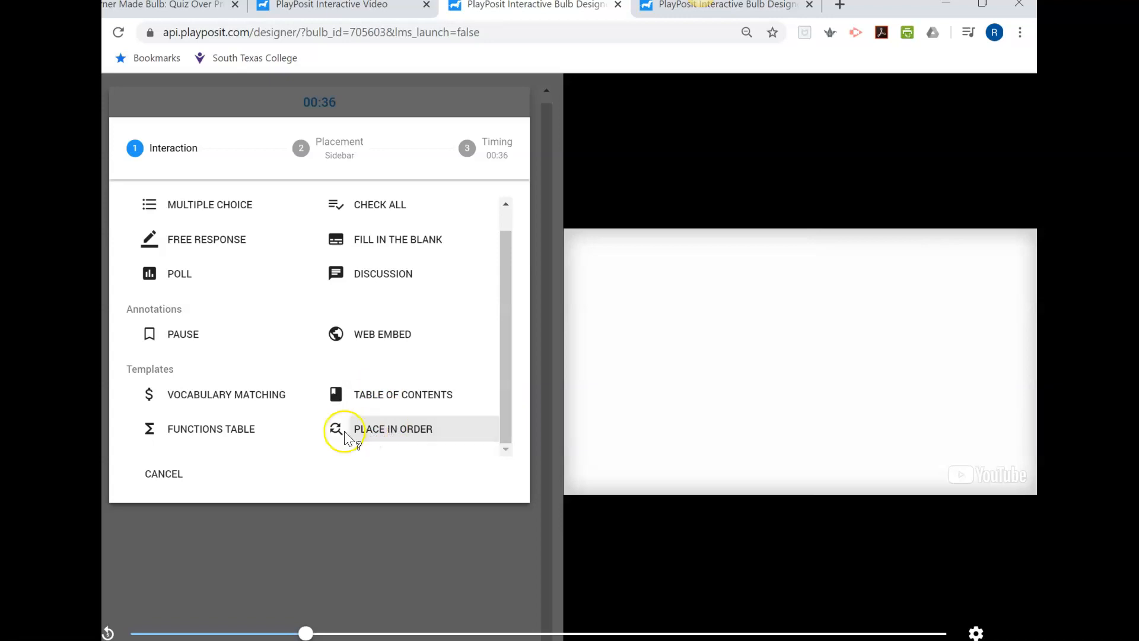
{"action": "left_click", "coordinate": [249, 439]}
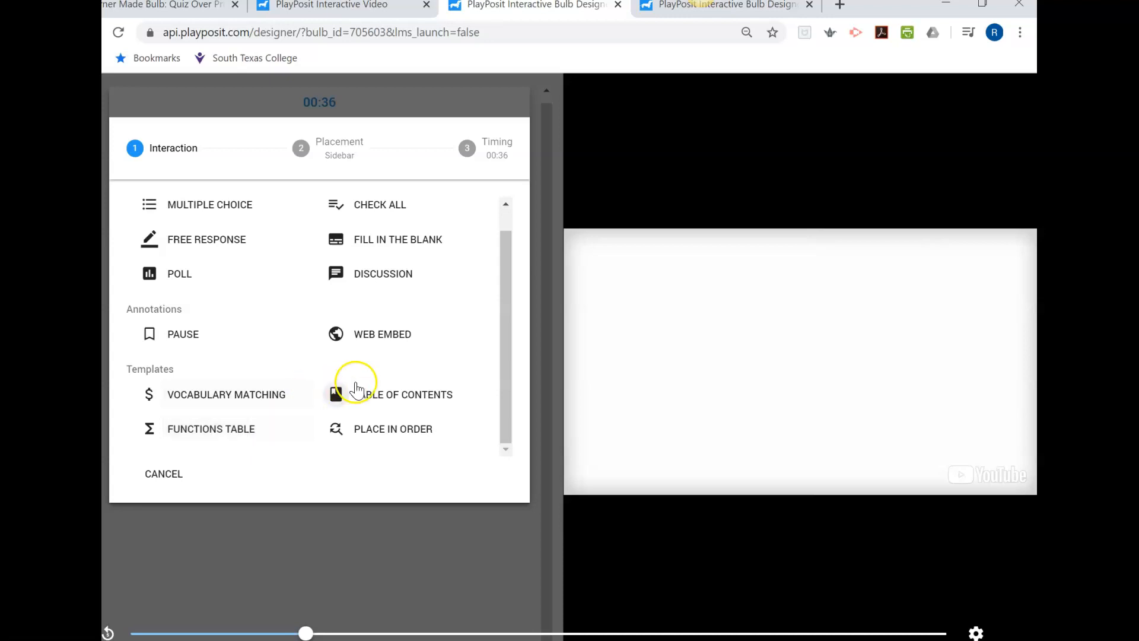
{"action": "left_click", "coordinate": [506, 380]}
{"action": "left_click_drag", "start_coordinate": [506, 380], "coordinate": [507, 327]}
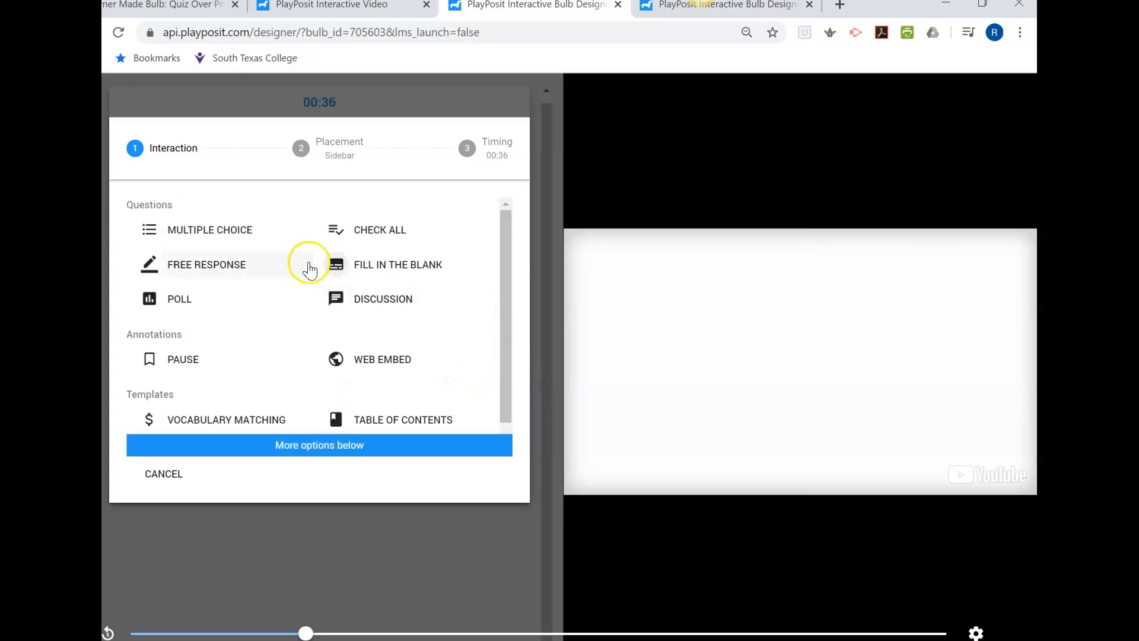
Choose Multiple choice for the 00:36 interaction and view the first answer's settings options.
{"action": "left_click", "coordinate": [232, 233]}
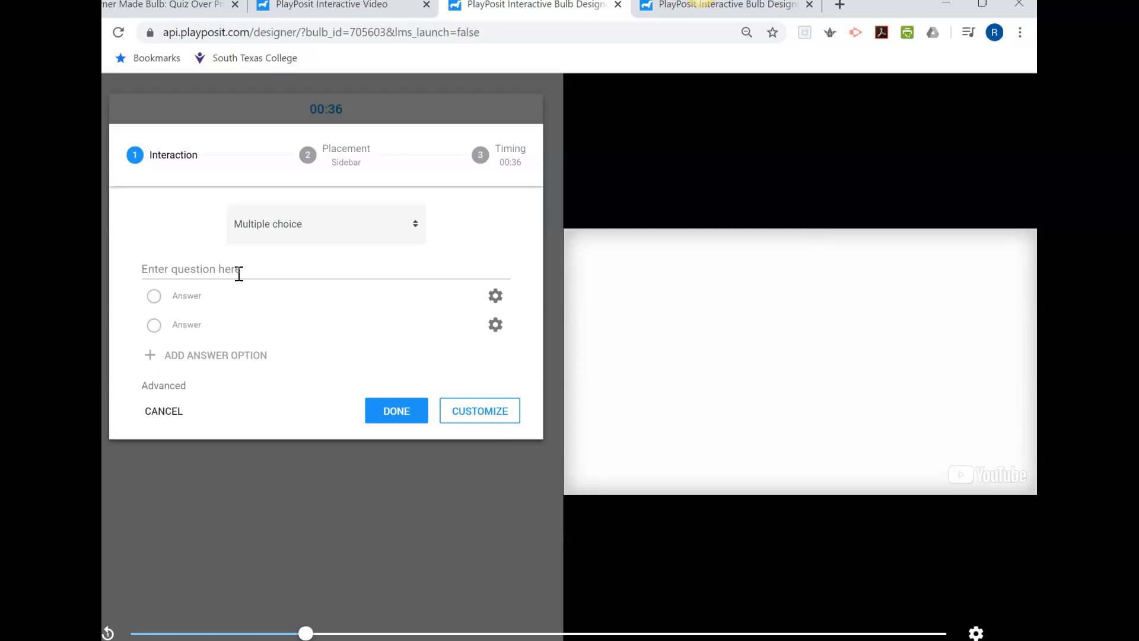
{"action": "left_click", "coordinate": [232, 297]}
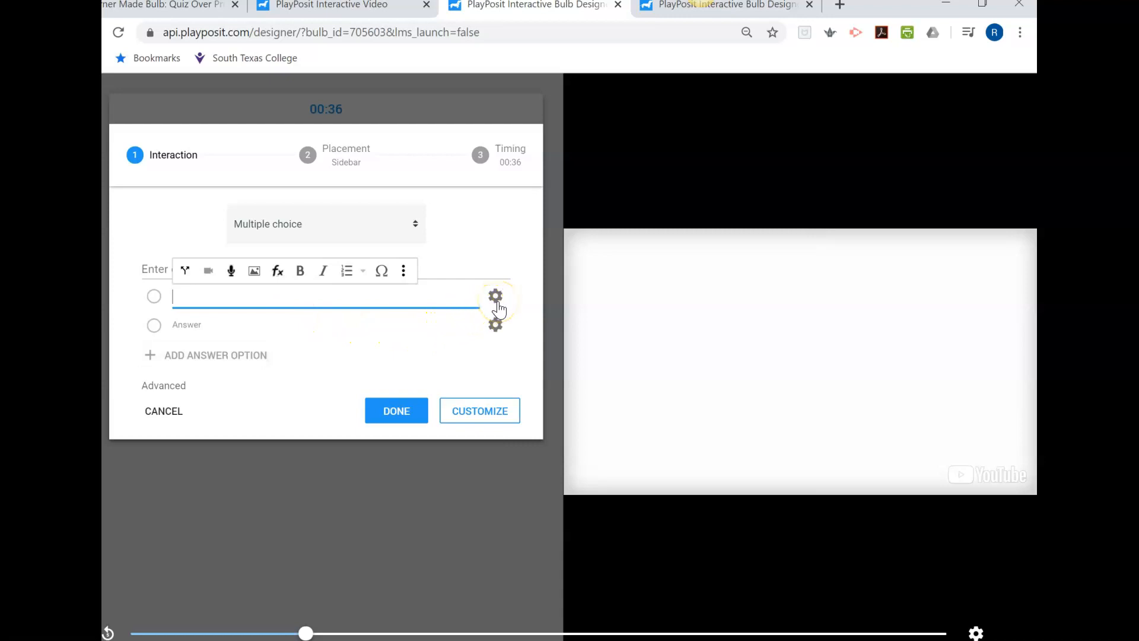
{"action": "left_click", "coordinate": [496, 305]}
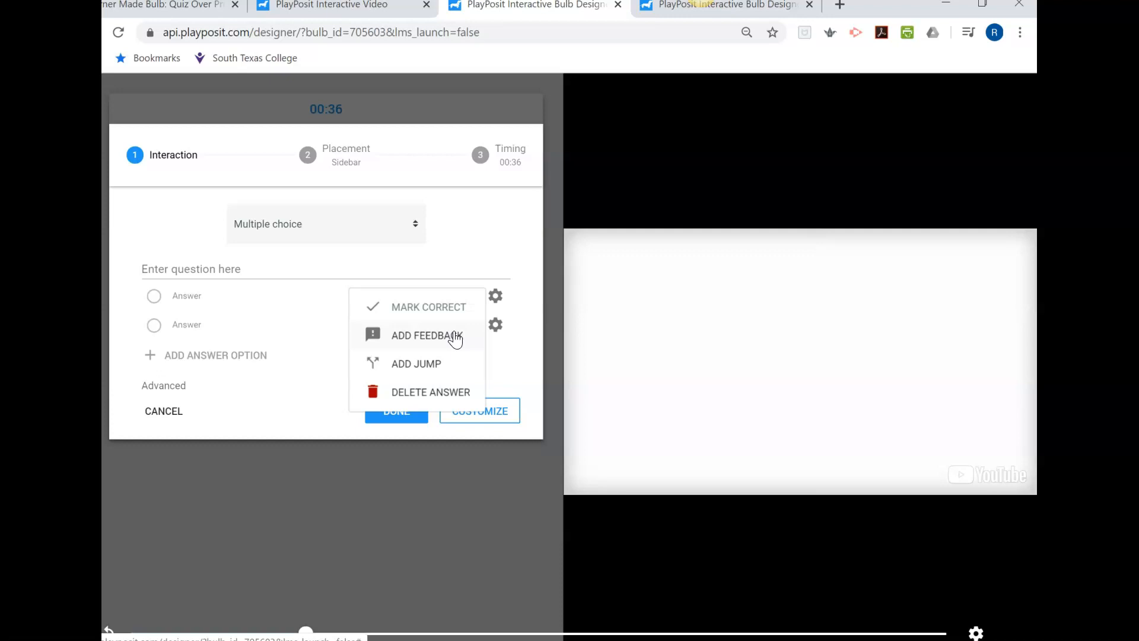
{"action": "left_click", "coordinate": [552, 318]}
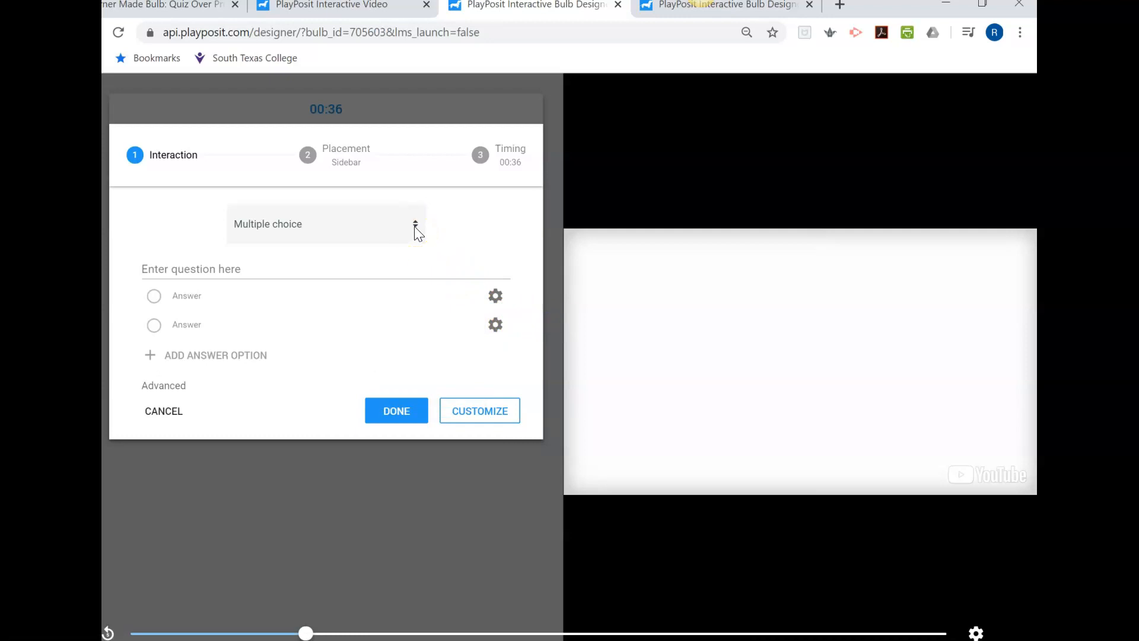
Switch the 00:36 interaction's question type to Check all.
{"action": "left_click", "coordinate": [415, 226]}
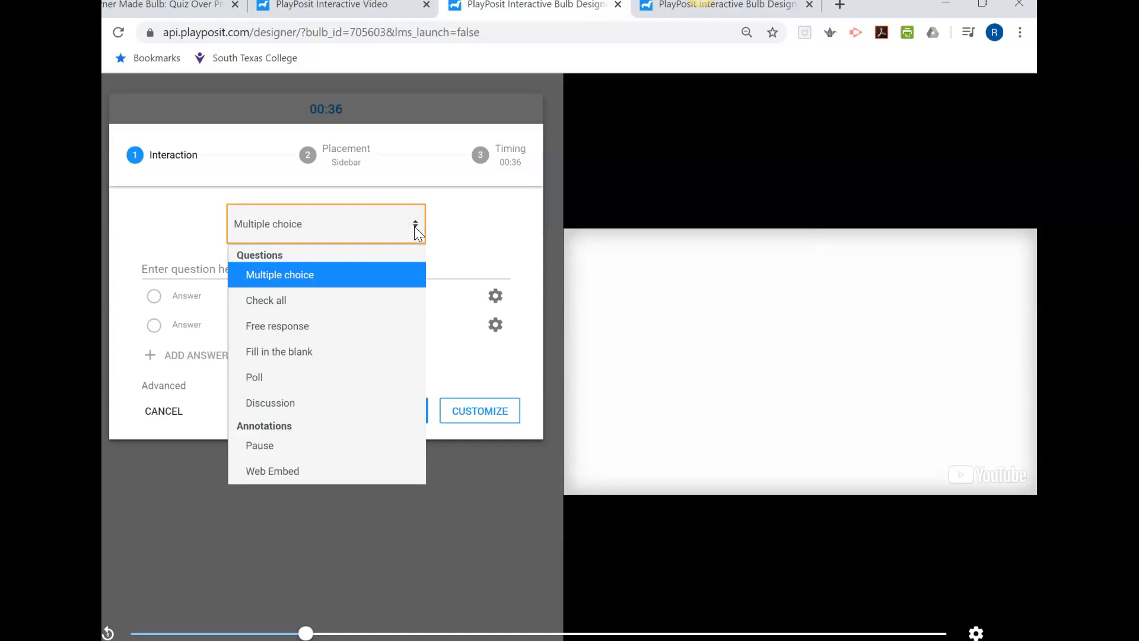
{"action": "left_click", "coordinate": [386, 305]}
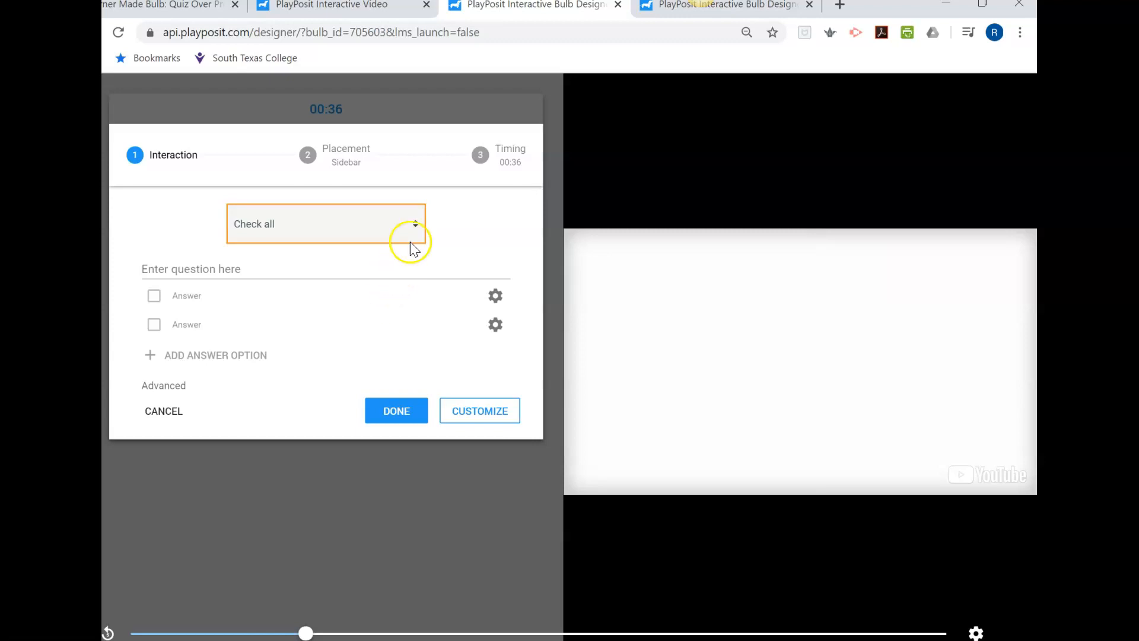
Change the 00:36 interaction's question type to Free response and open the question's settings options for feedback.
{"action": "left_click", "coordinate": [413, 224]}
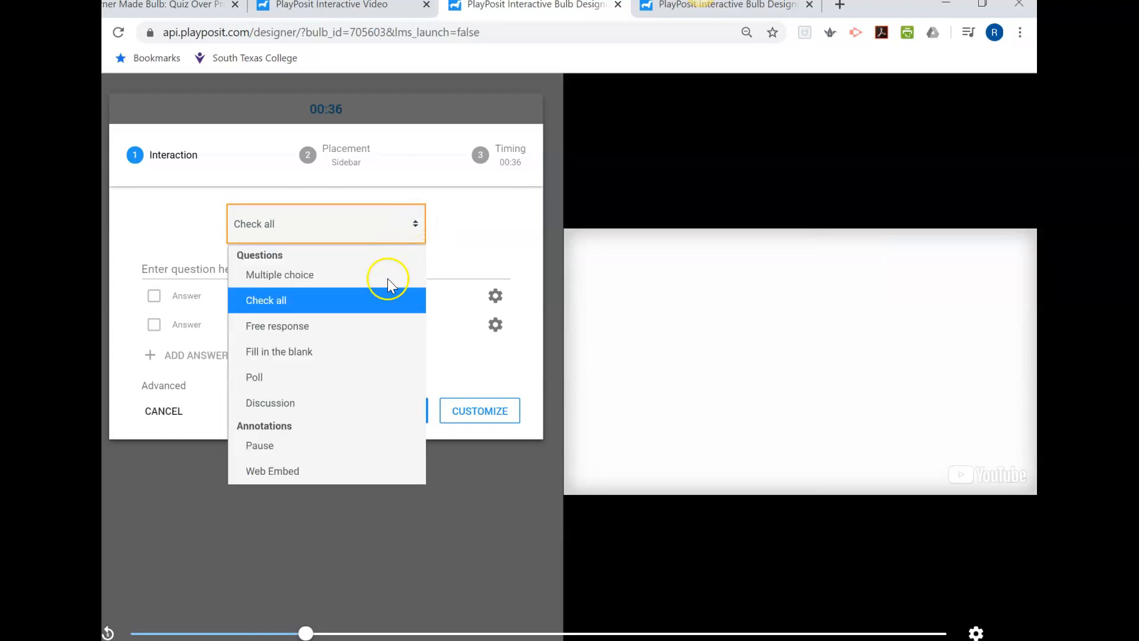
{"action": "left_click", "coordinate": [377, 325]}
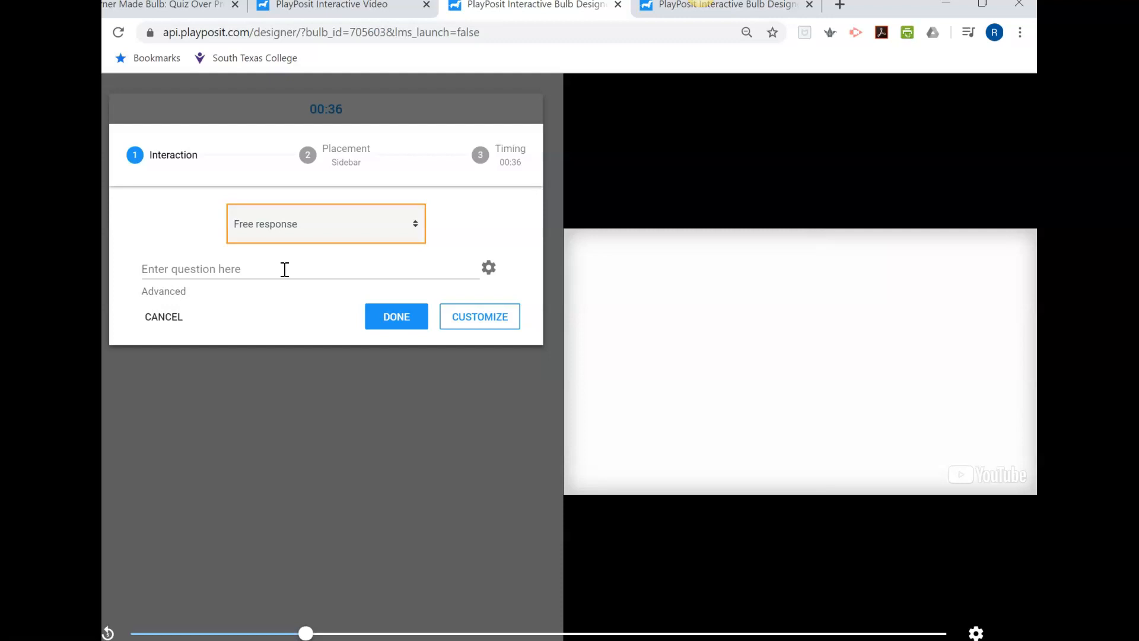
{"action": "left_click", "coordinate": [490, 270]}
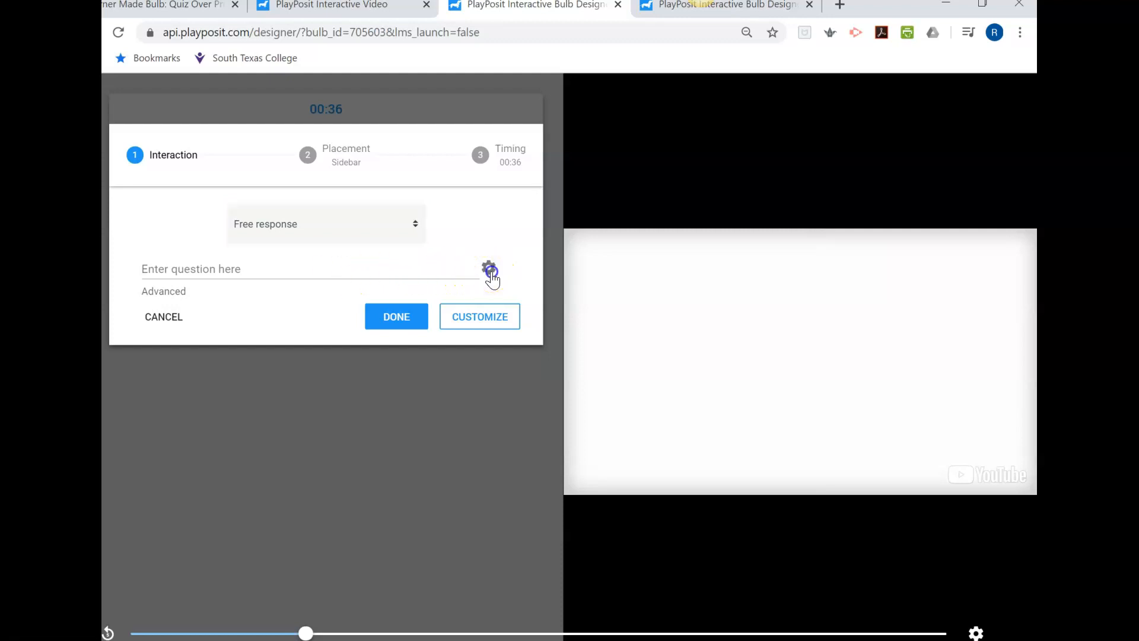
{"action": "left_click", "coordinate": [453, 285]}
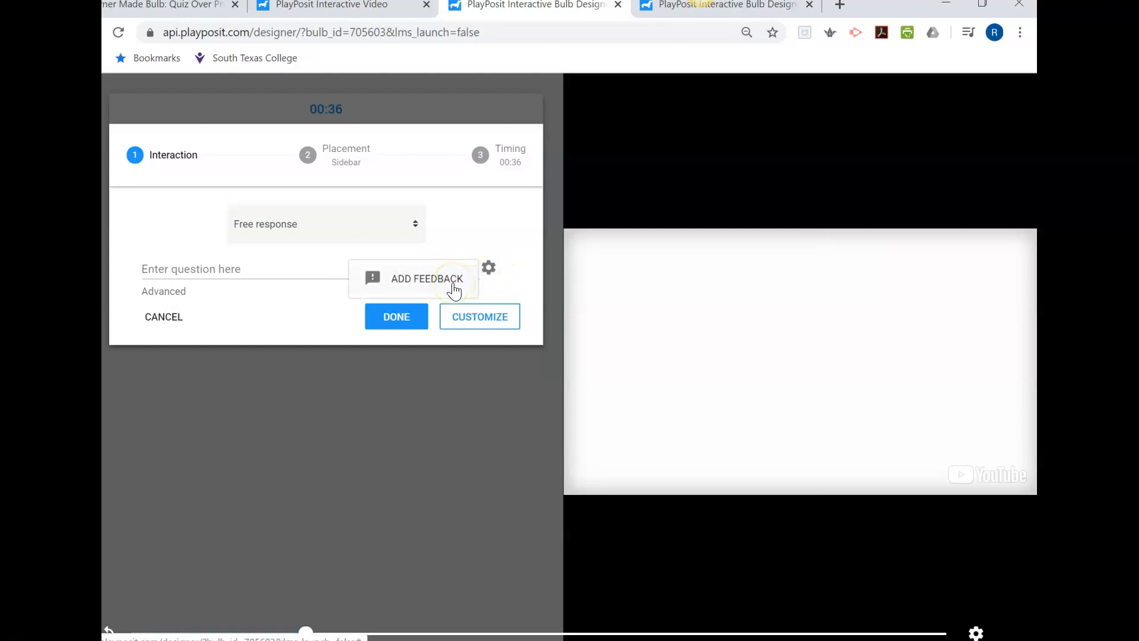